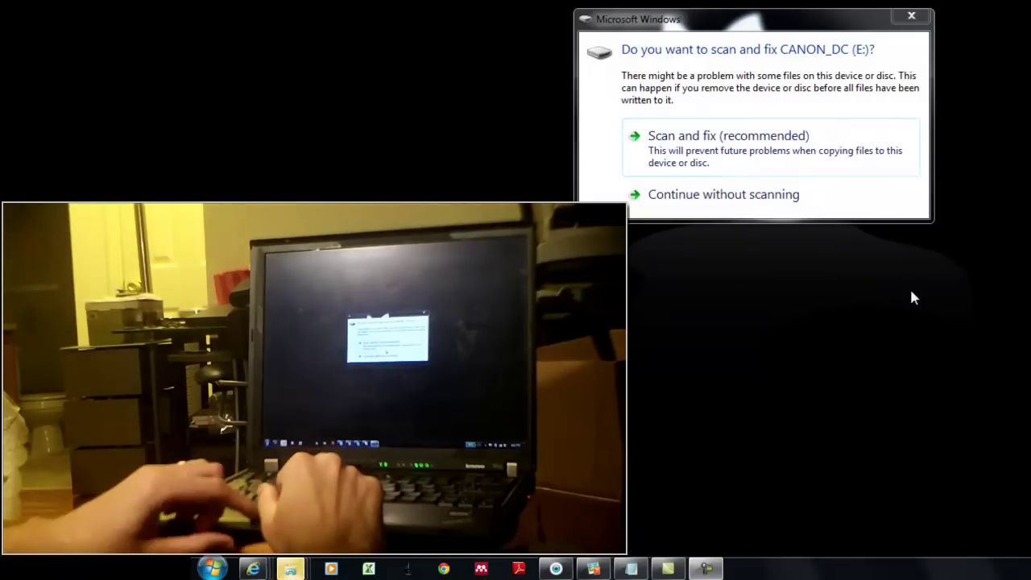
Step: Continue without scanning the CANON_DC (E:) drive, open Eye-Fi Center from Eye-Fi Helper and dismiss the card notification
left_click(758, 196)
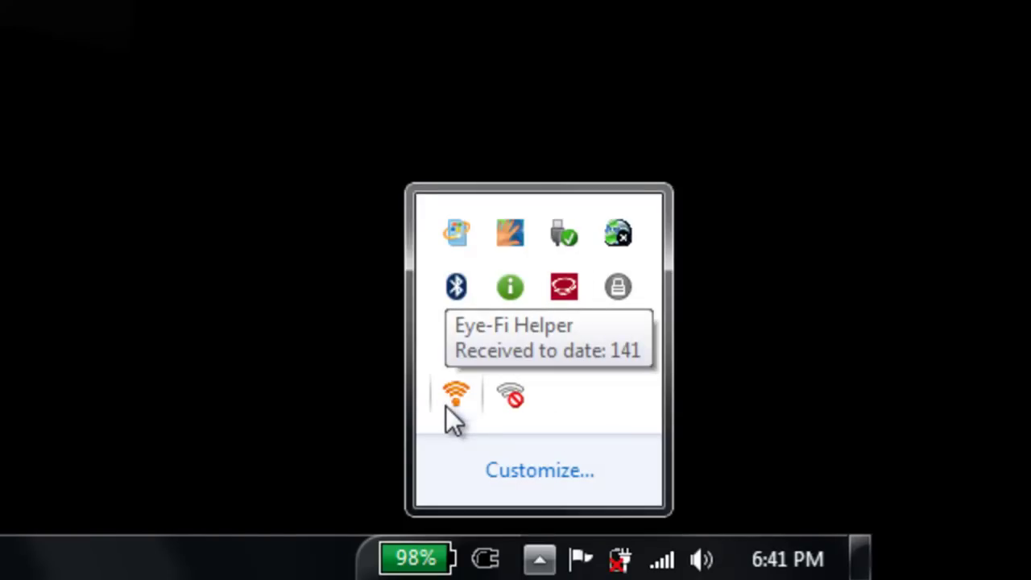
right_click(448, 408)
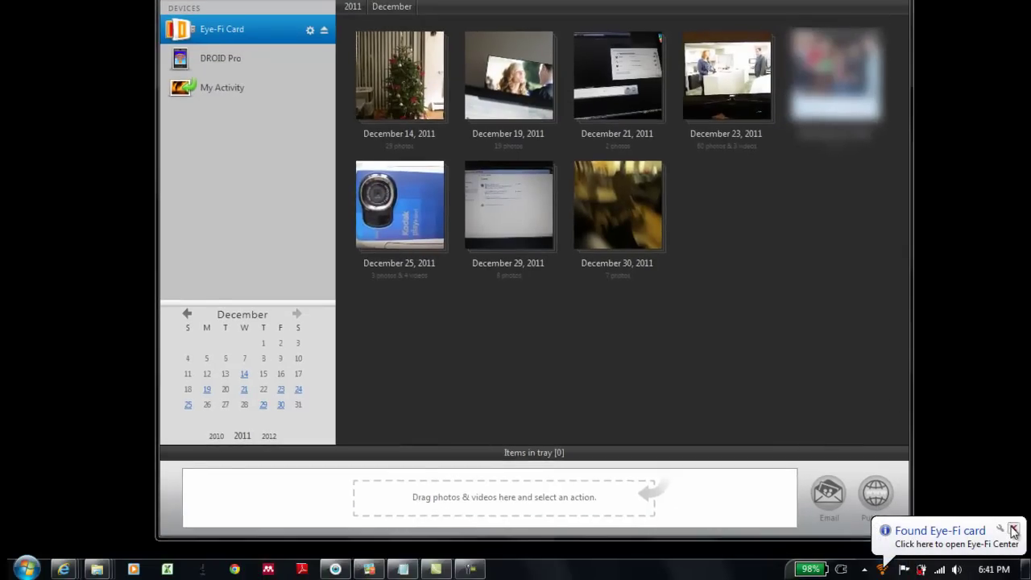
left_click(1014, 529)
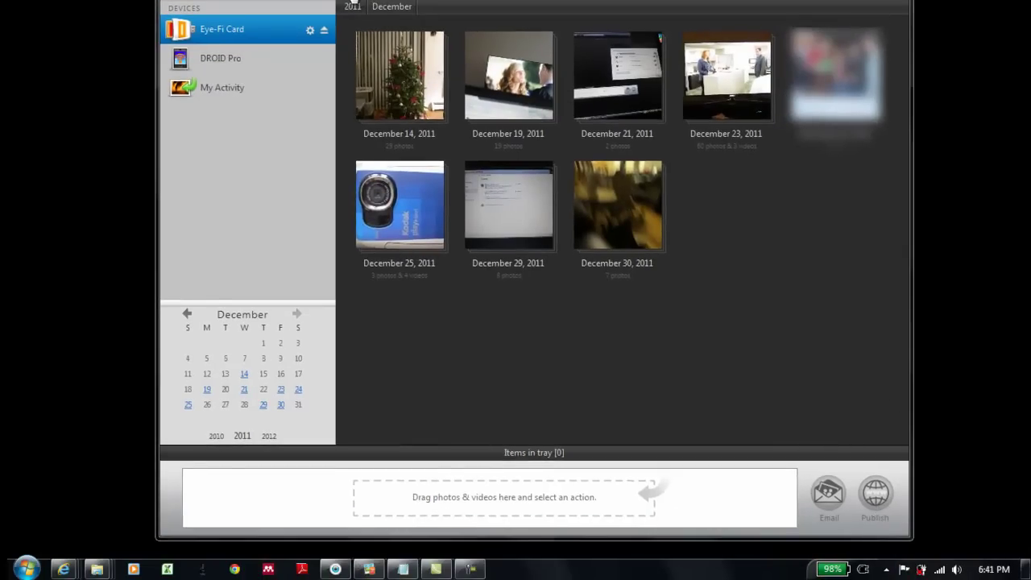
Step: Open the Eye-Fi Card's settings, refresh the Wi-Fi network list and view the private networks available to add
left_click(352, 6)
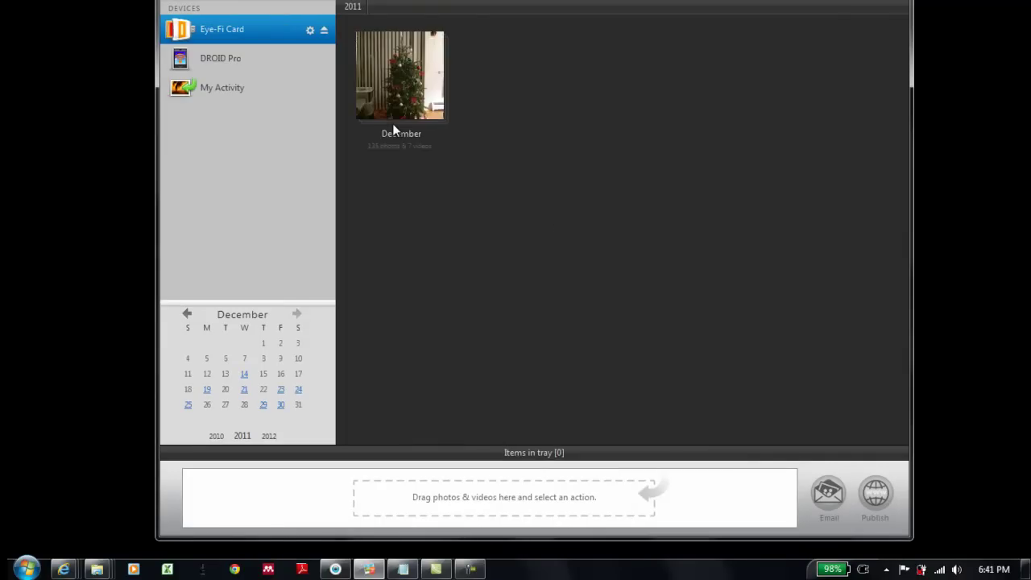
left_click(310, 32)
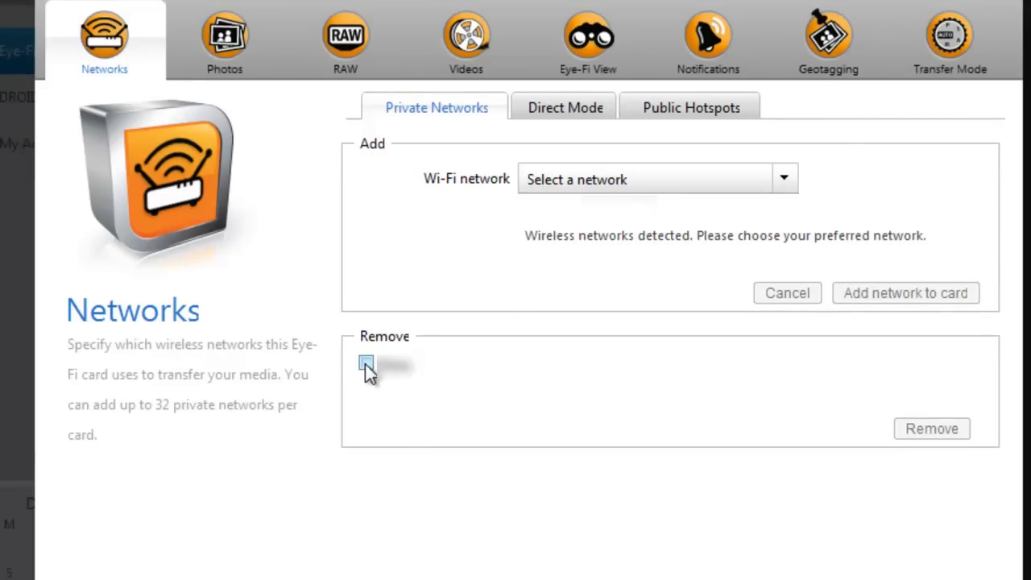
left_click(574, 184)
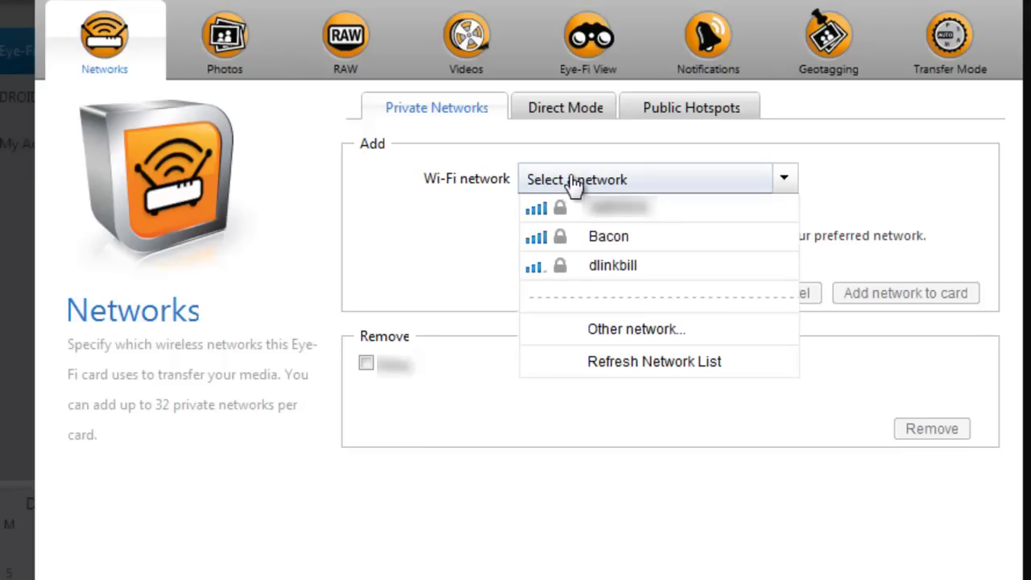
left_click(635, 364)
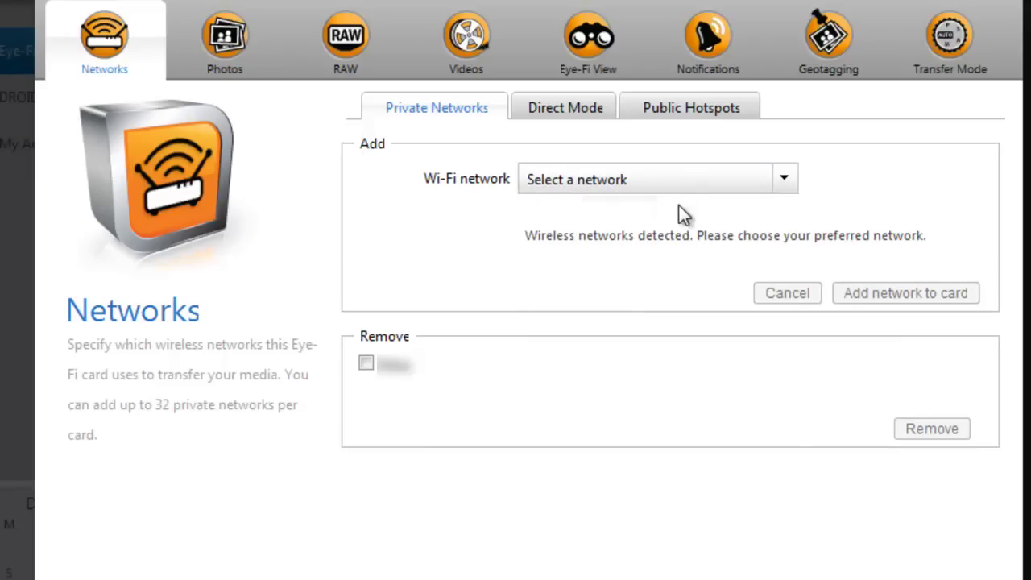
left_click(705, 185)
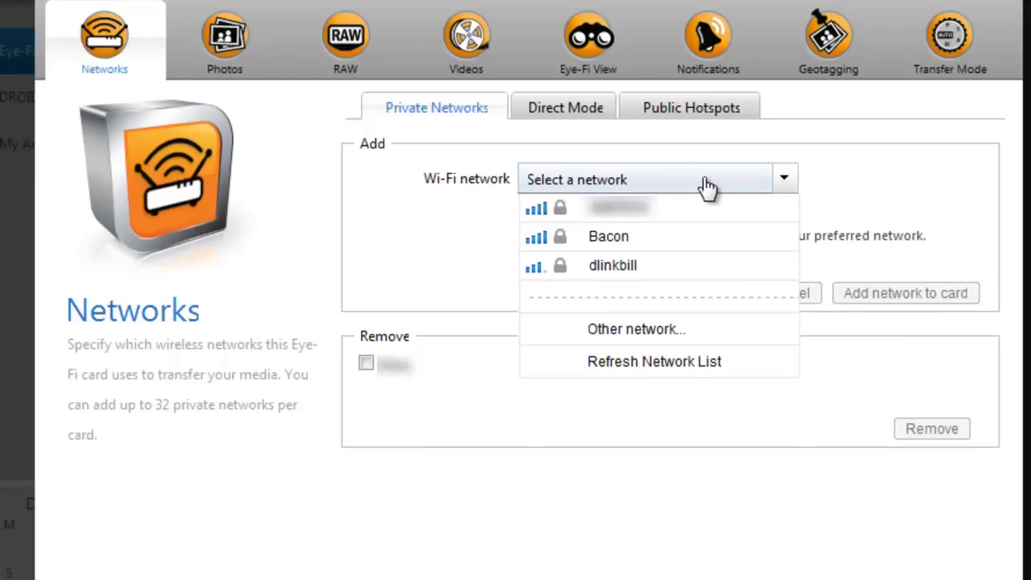
Step: Start the card's Direct Mode network and look for Eye-Fi Card 428d0b in the refreshed Windows wireless network list
left_click(571, 108)
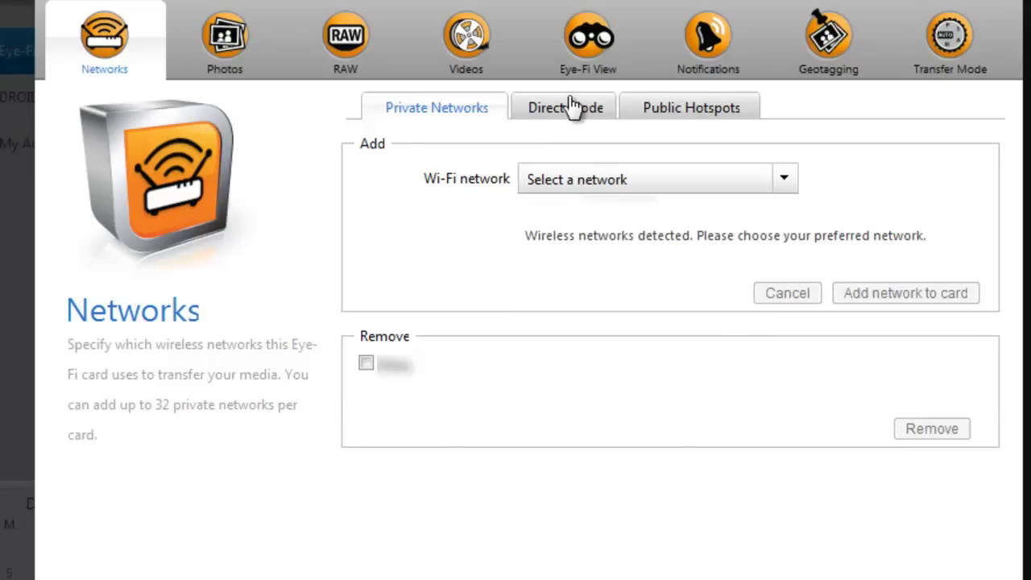
left_click(570, 108)
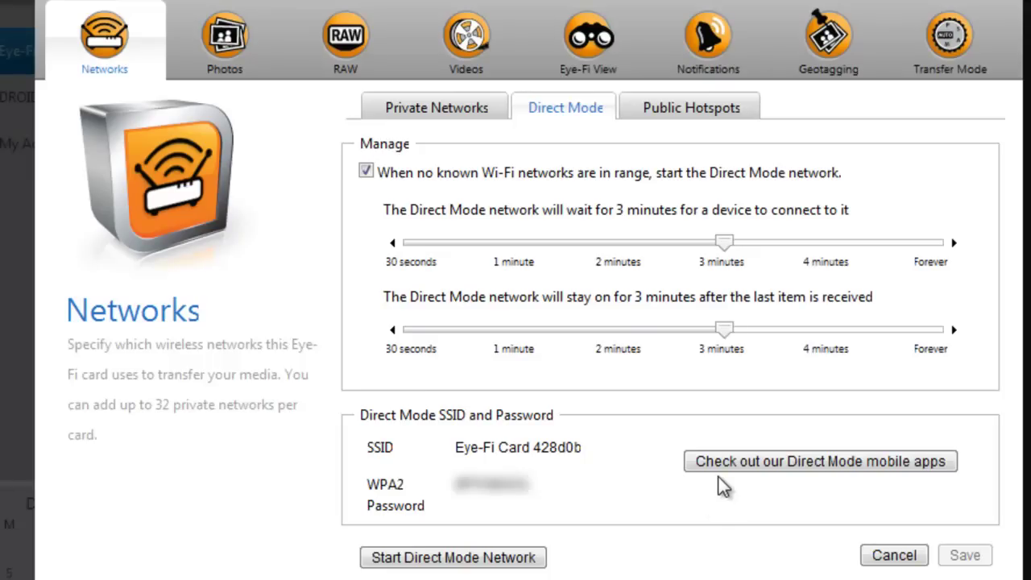
left_click(504, 568)
left_click(1030, 579)
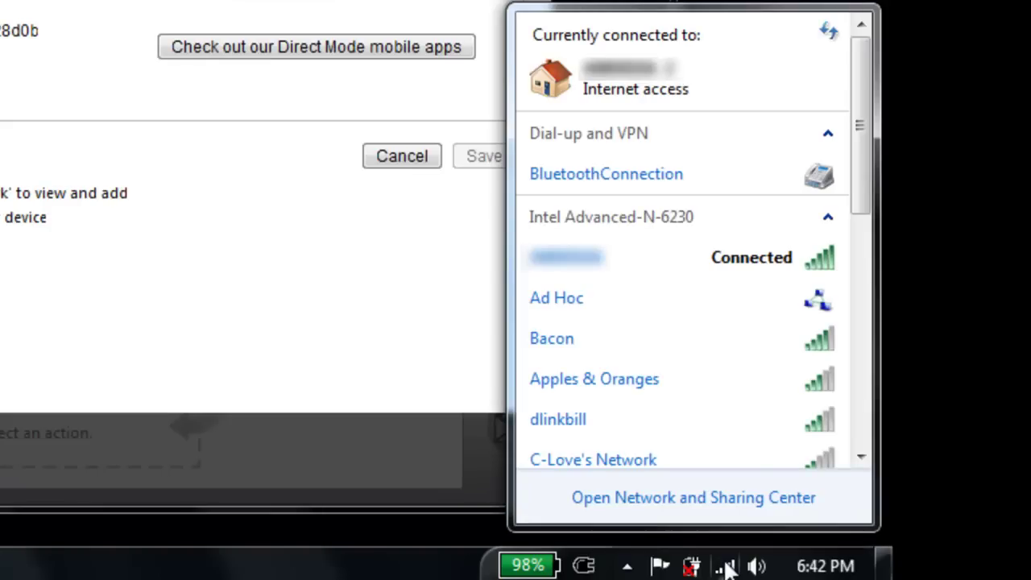
left_click(830, 34)
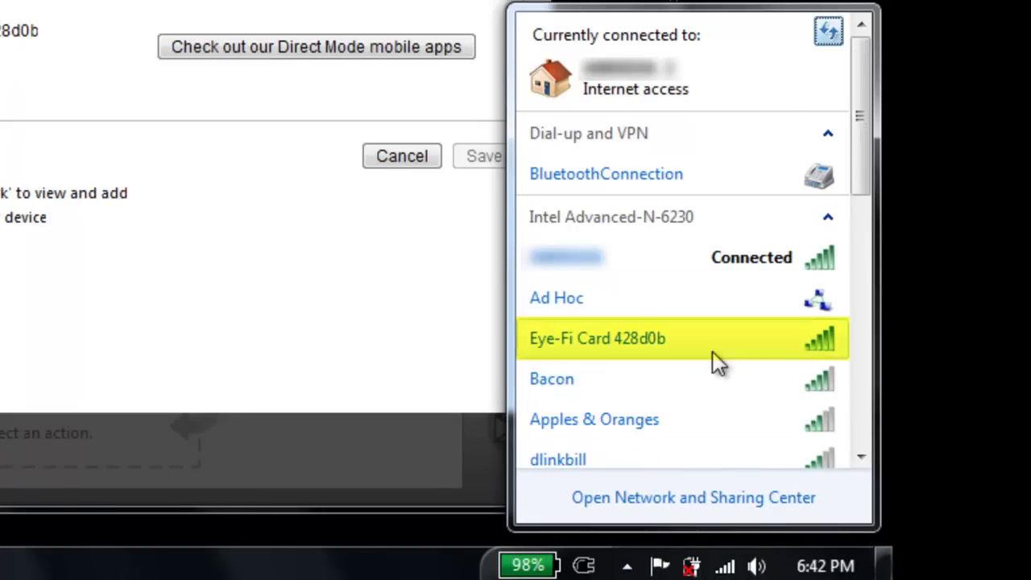
mouse_move(654, 336)
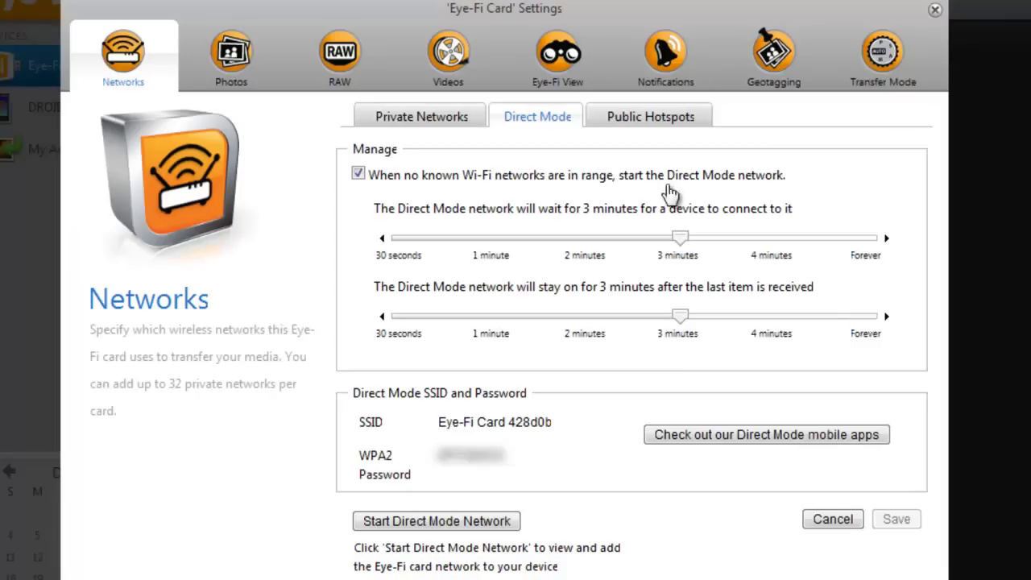
Step: Review the public hotspot options and the photo upload settings, including the folder choices for the upload destination
left_click(655, 119)
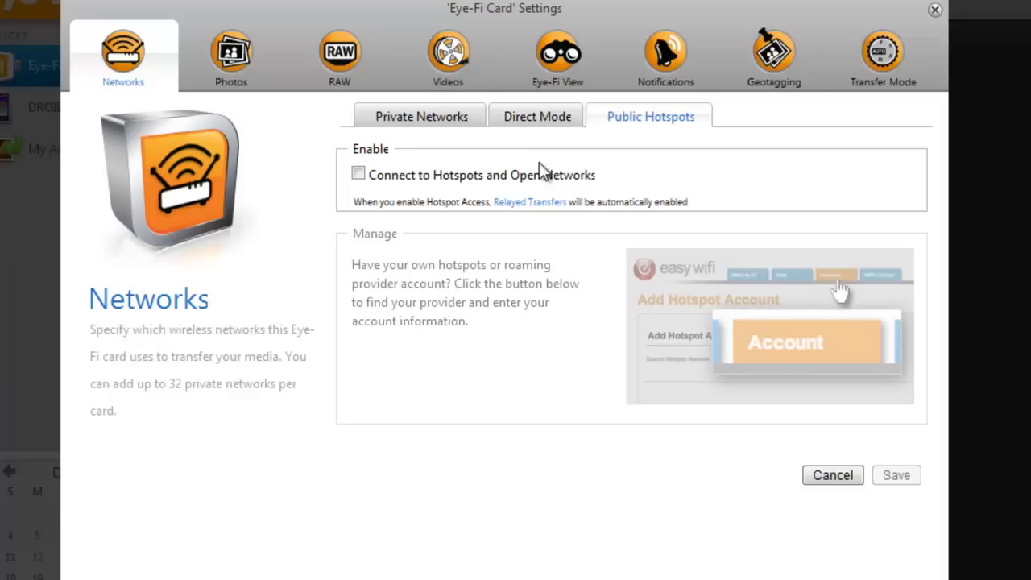
left_click(223, 53)
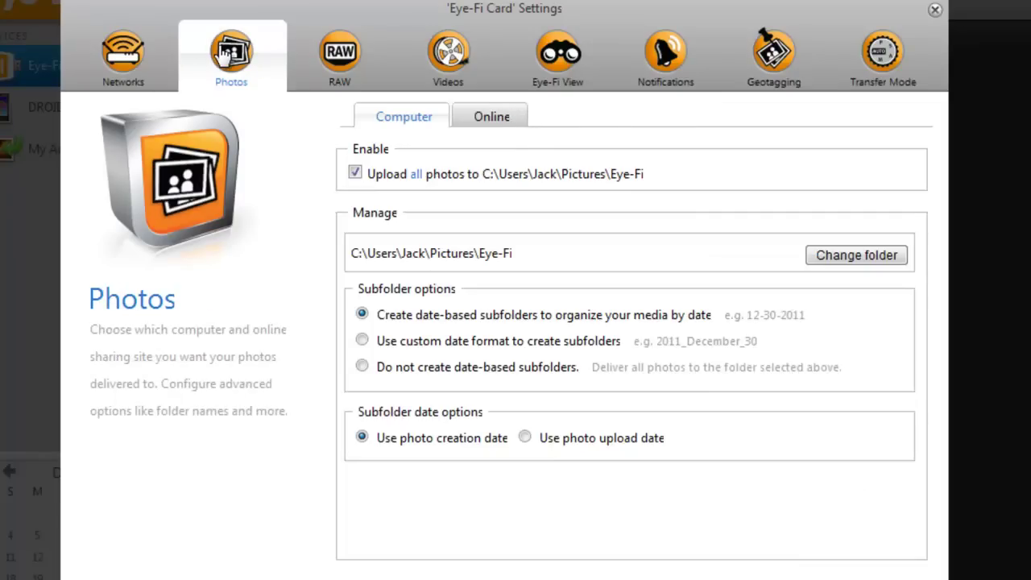
left_click(886, 262)
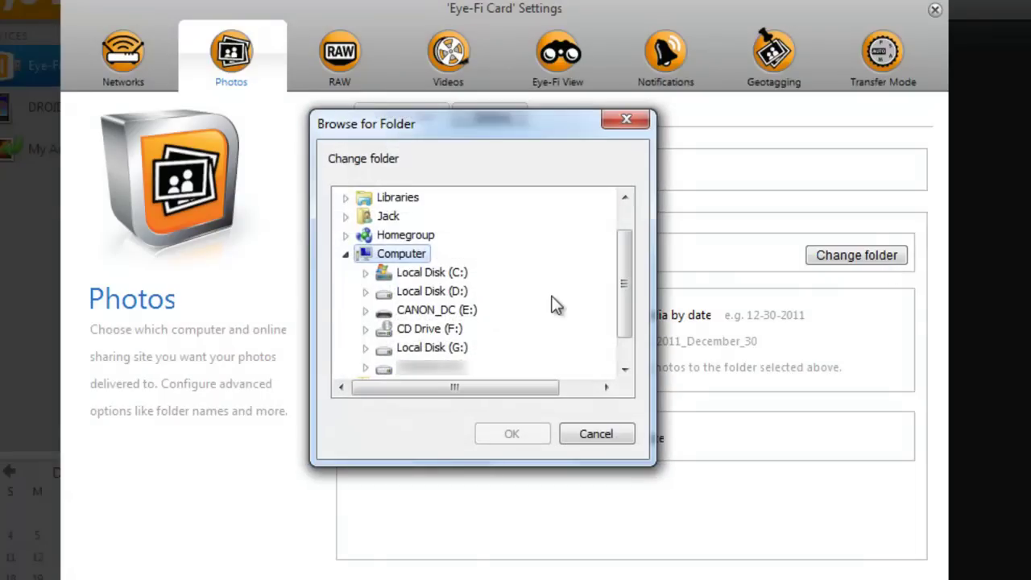
left_click_drag(629, 282, 628, 253)
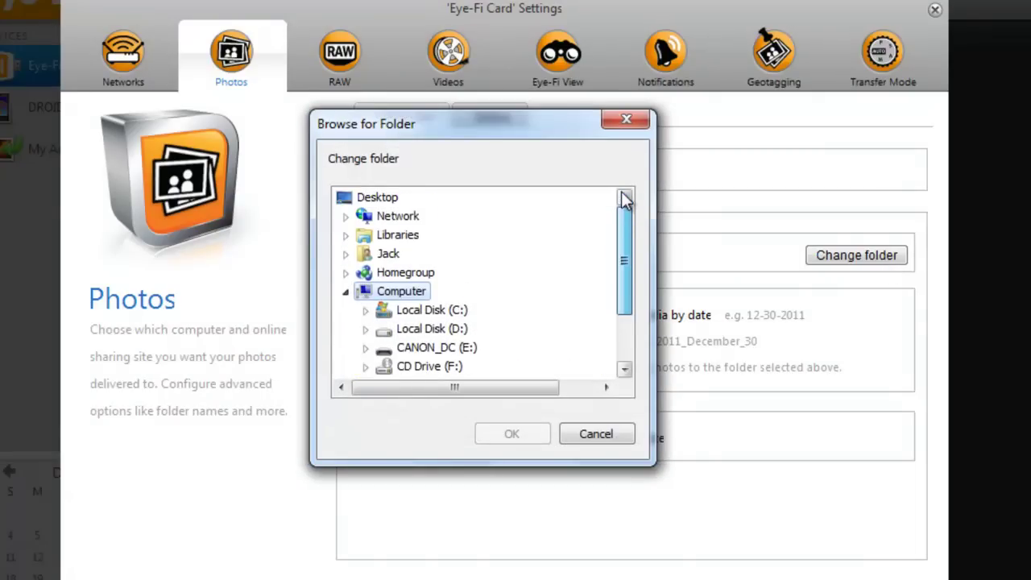
left_click(603, 437)
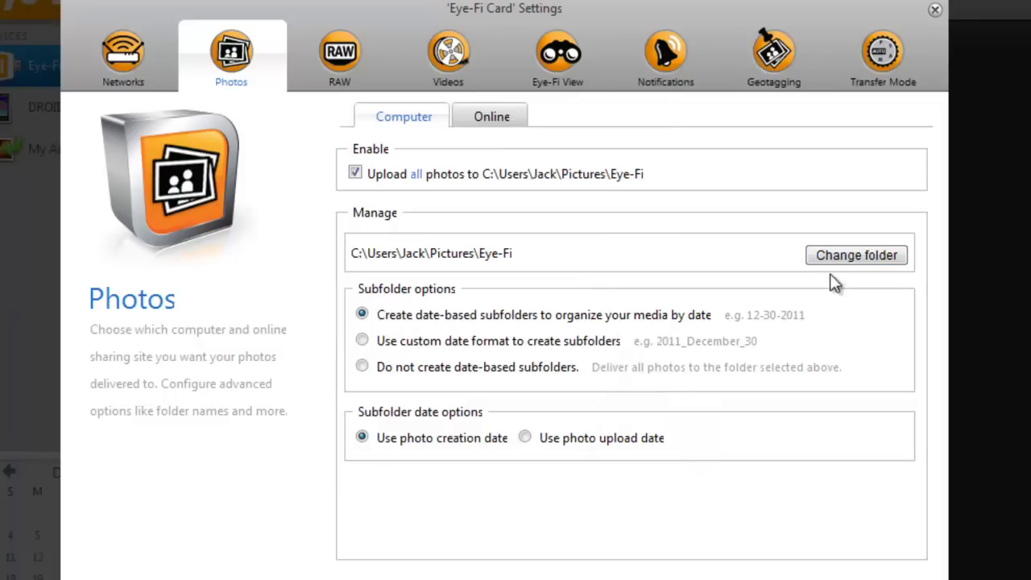
Step: Review the RAW, Videos, Eye-Fi View, Notifications, Geotagging and Transfer Mode settings, and close the card's settings
left_click(345, 76)
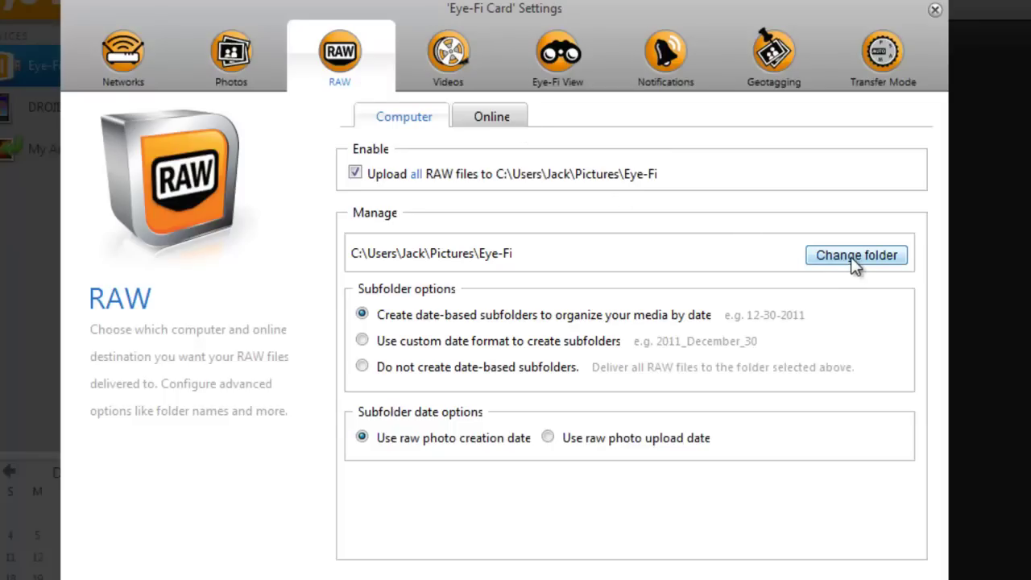
left_click(449, 58)
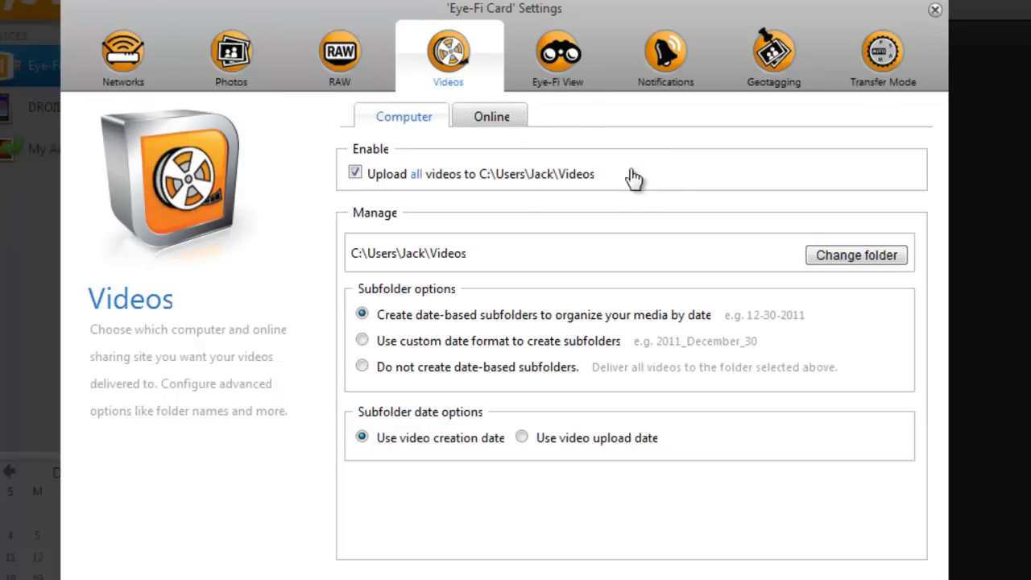
left_click(559, 60)
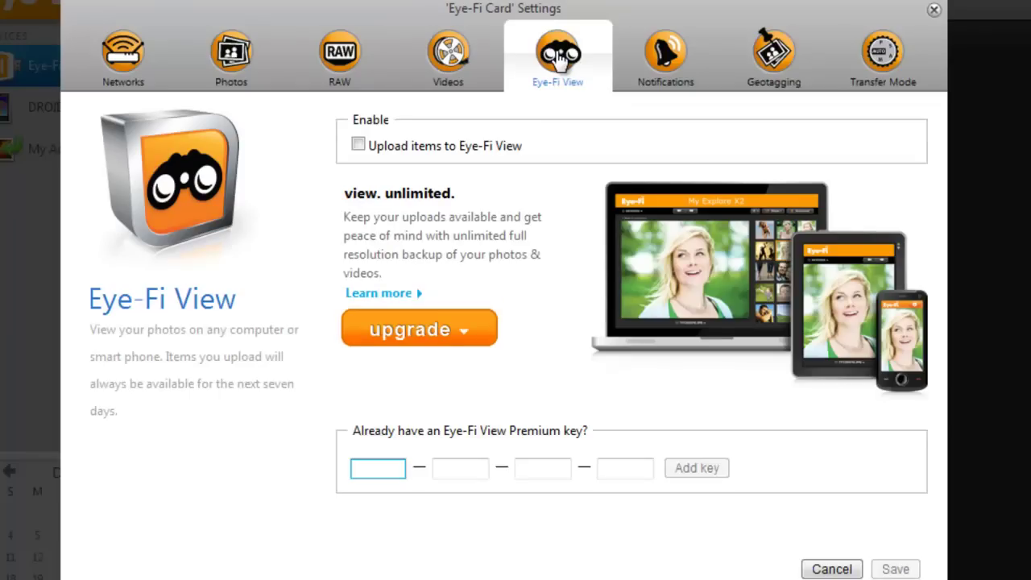
left_click(666, 58)
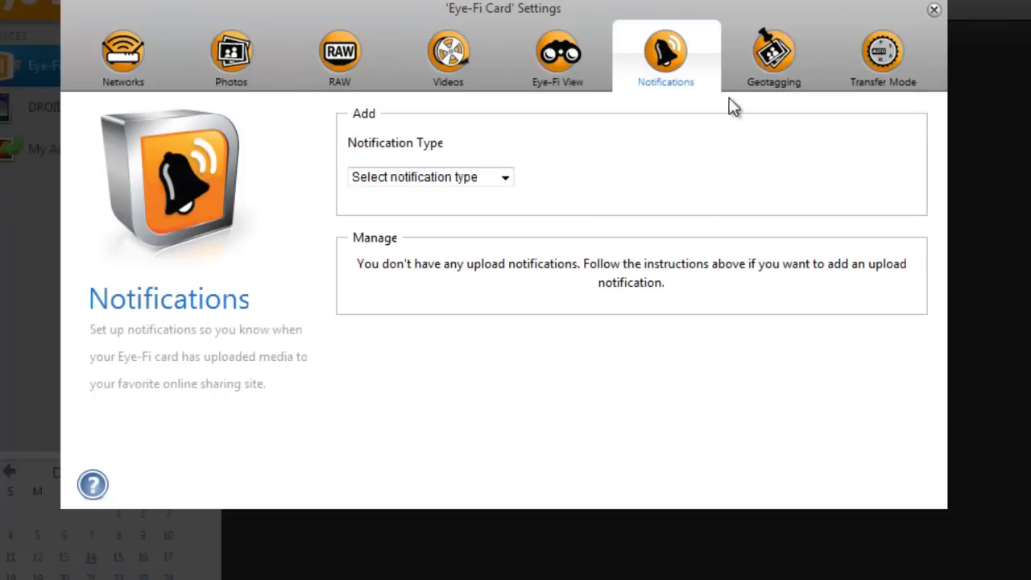
left_click(768, 56)
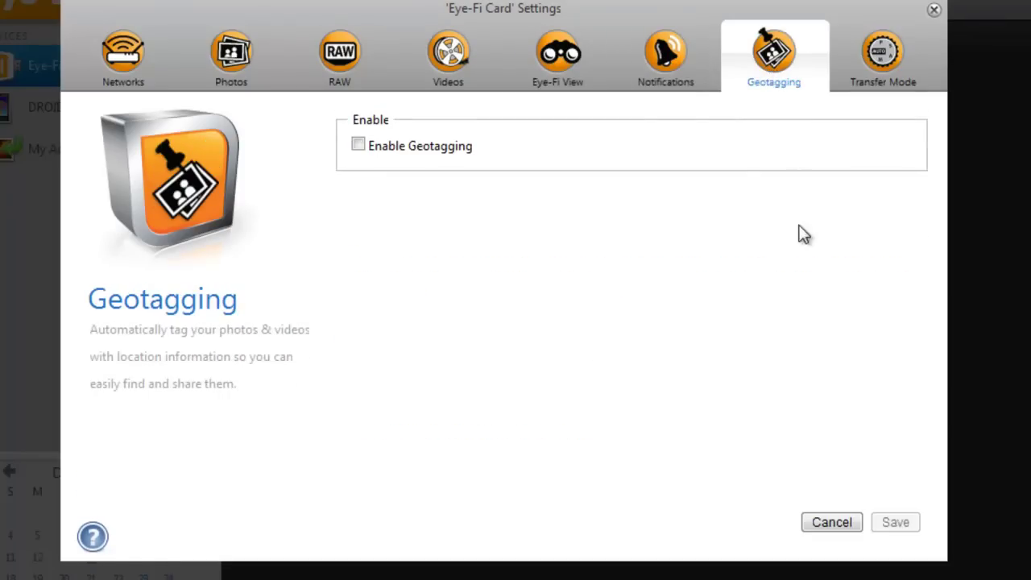
left_click(892, 75)
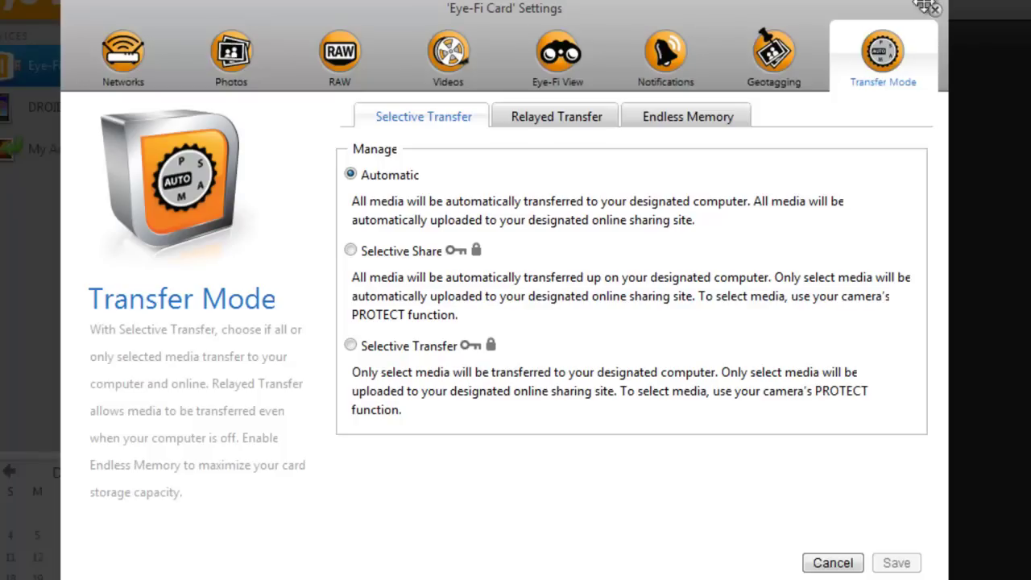
left_click(933, 37)
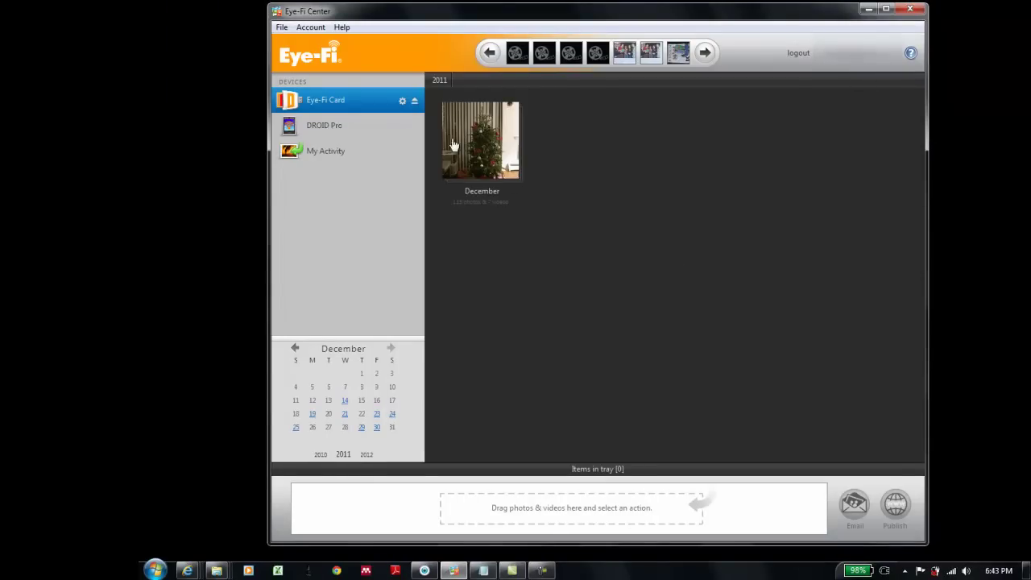
Step: Eject the Eye-Fi Card from Eye-Fi Center and try to connect Windows to the Eye-Fi Card 428d0b wireless network
left_click(414, 102)
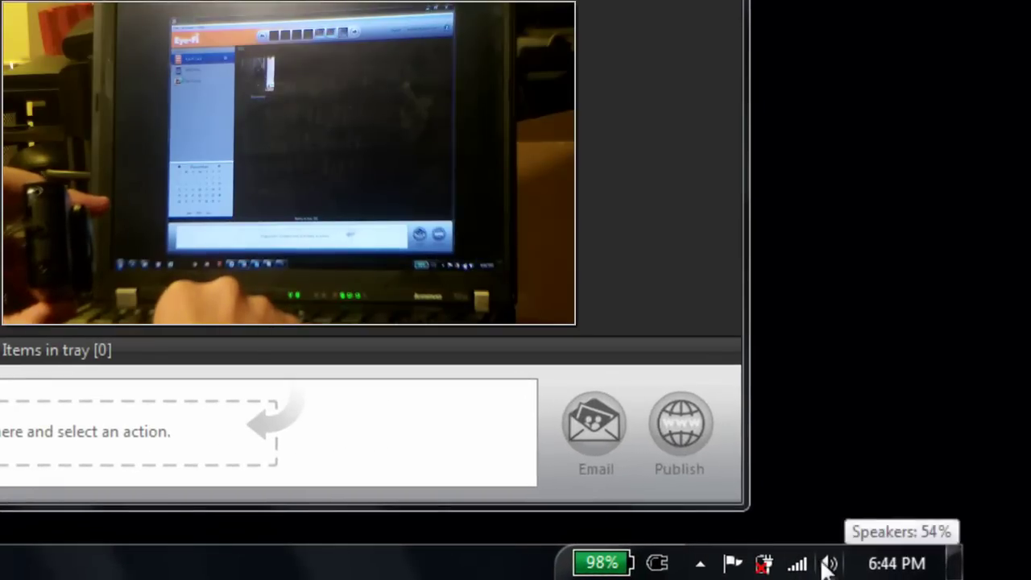
left_click(798, 566)
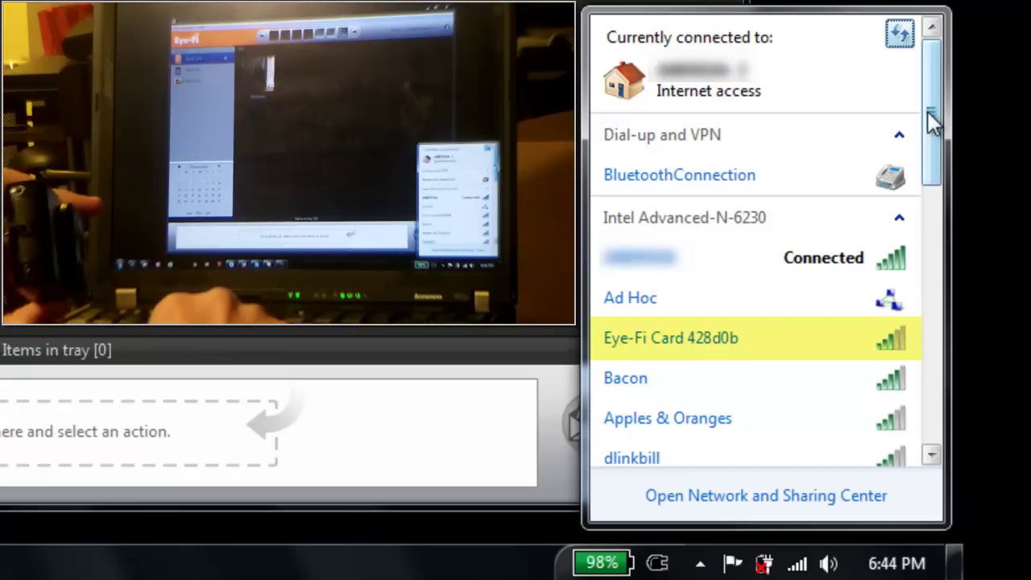
left_click_drag(931, 121, 934, 193)
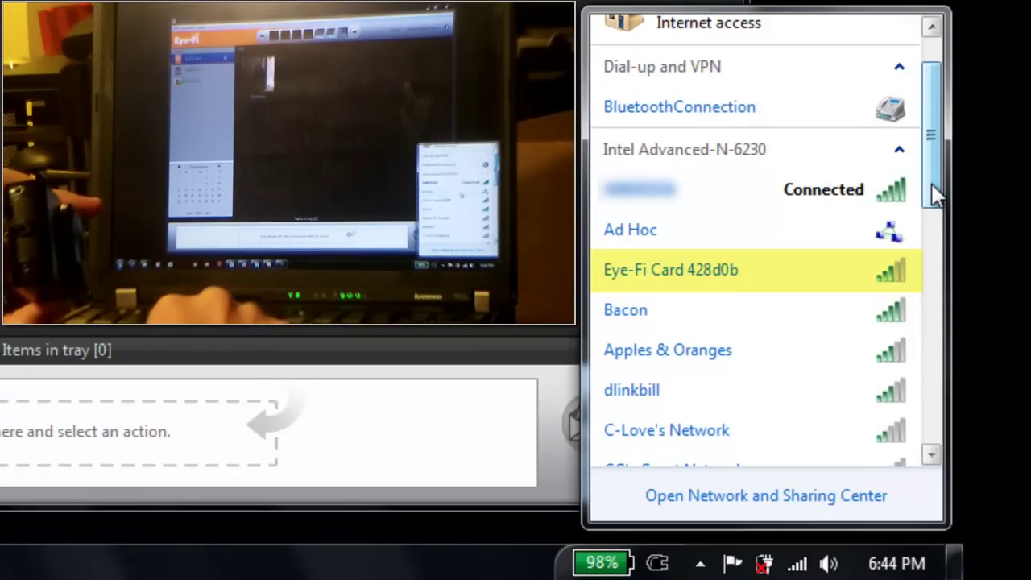
double_click(750, 269)
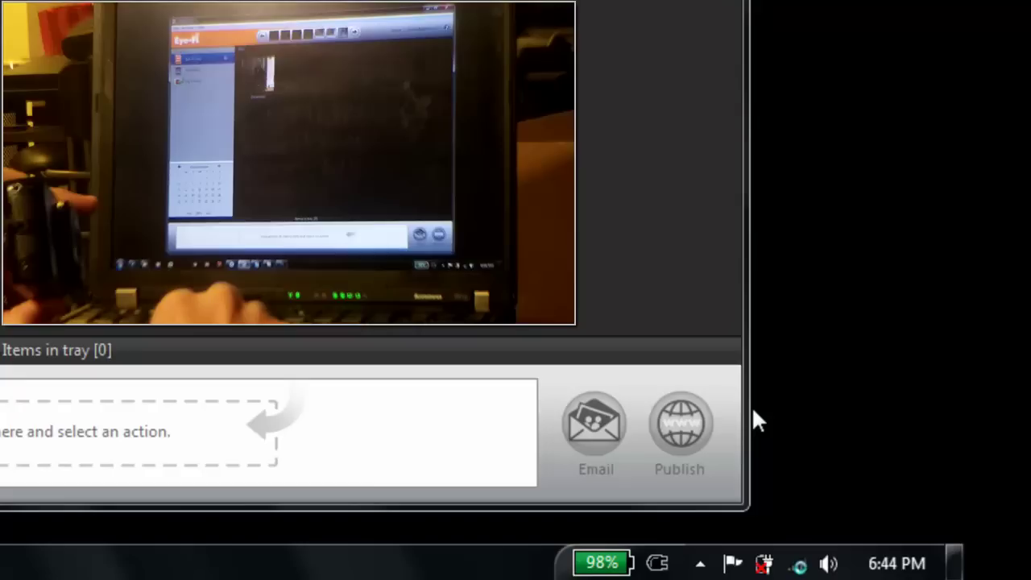
Step: Look through the whole Windows wireless network list for the Eye-Fi card's Direct Mode network, and close the list
mouse_move(805, 564)
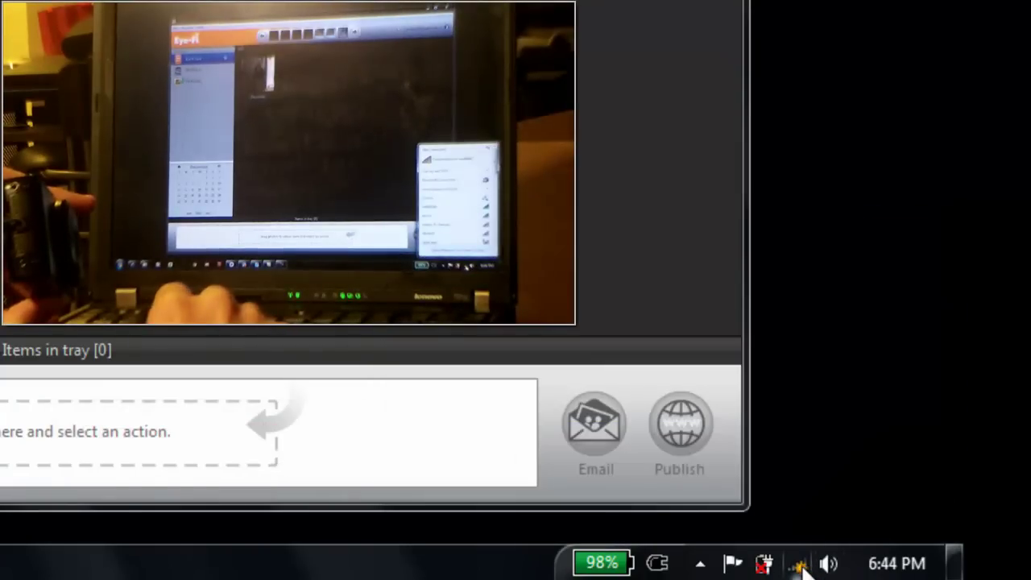
left_click(799, 565)
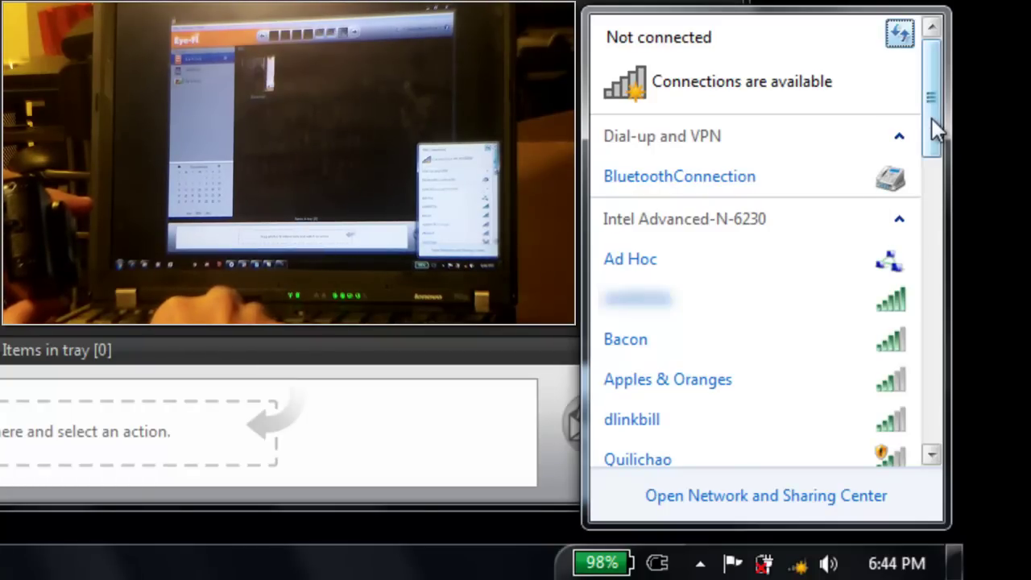
left_click_drag(933, 119, 941, 433)
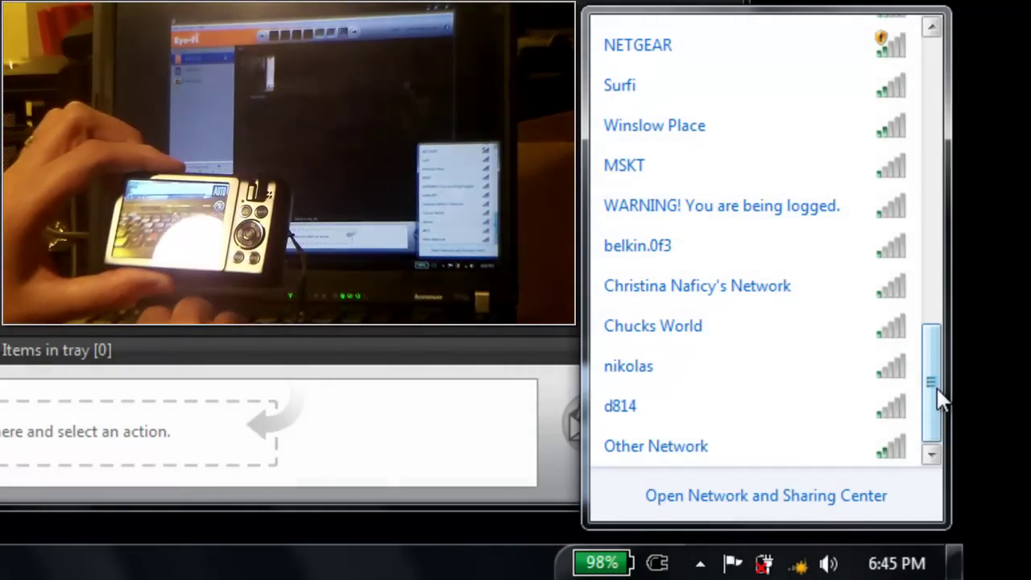
left_click(934, 69)
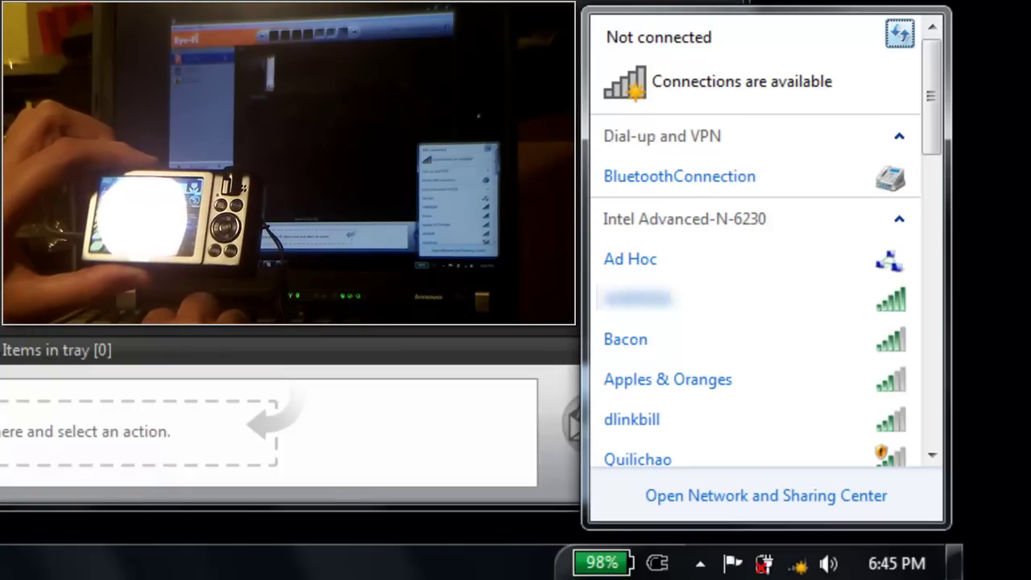
key("Escape")
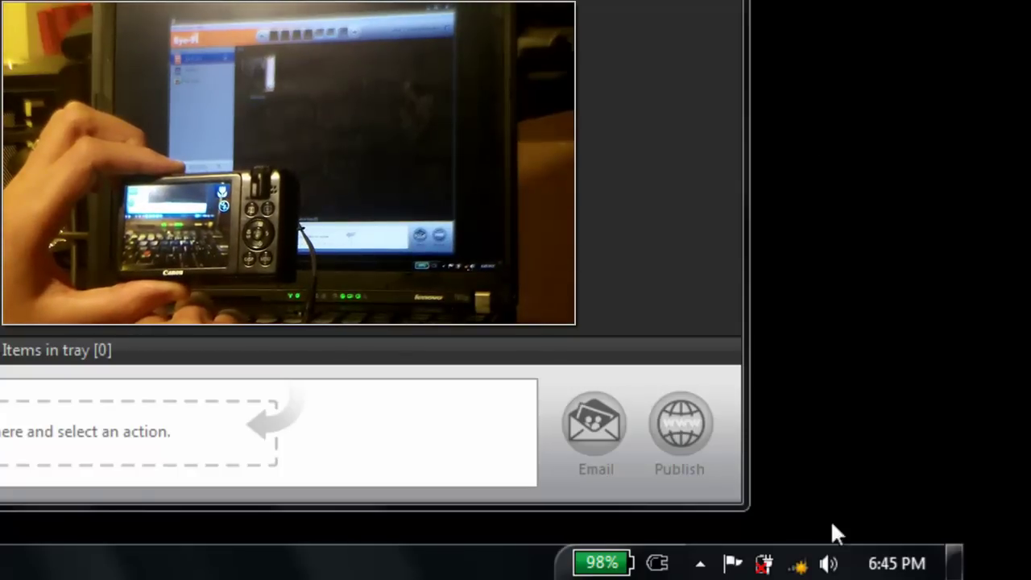
Step: Reopen the wireless network list and monitor it for the connection to Eye-Fi Card 428d0b
left_click(800, 568)
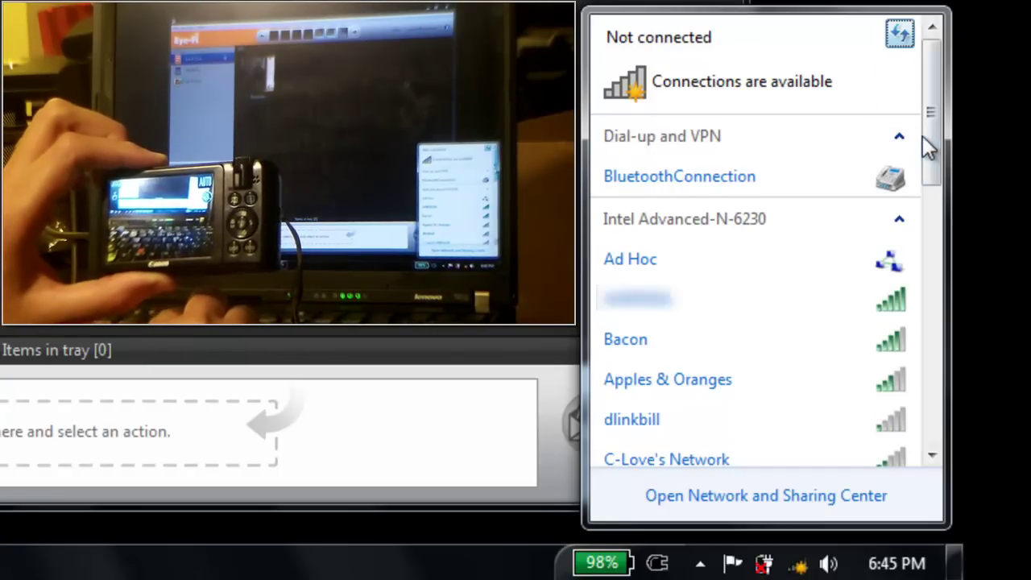
left_click_drag(933, 137, 934, 171)
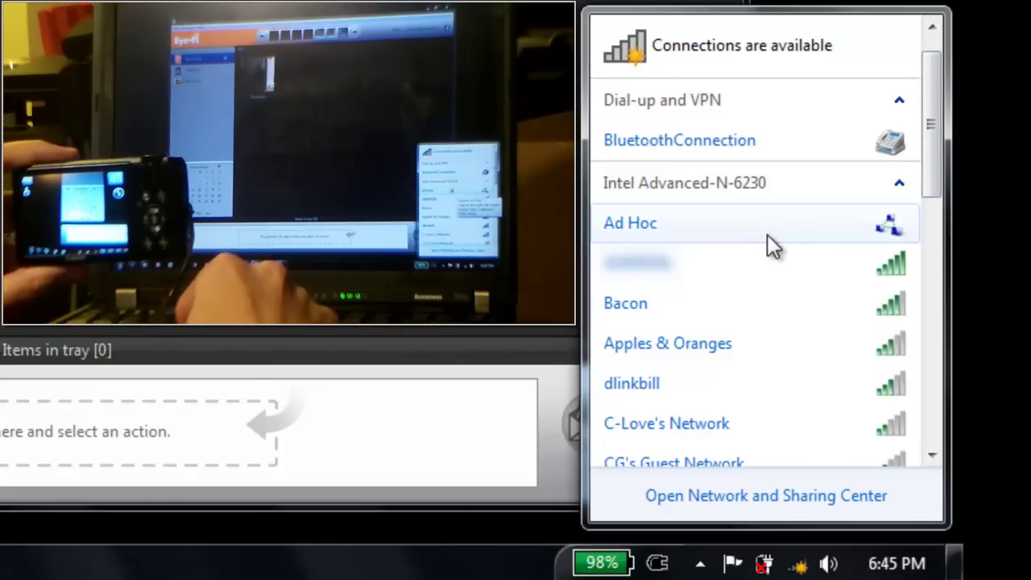
mouse_move(727, 224)
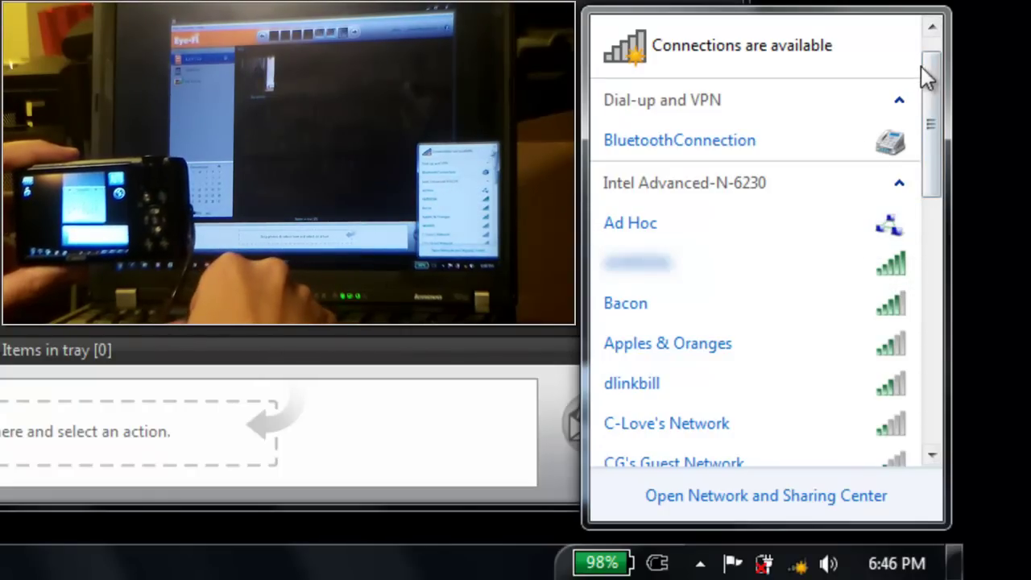
left_click_drag(932, 81, 933, 48)
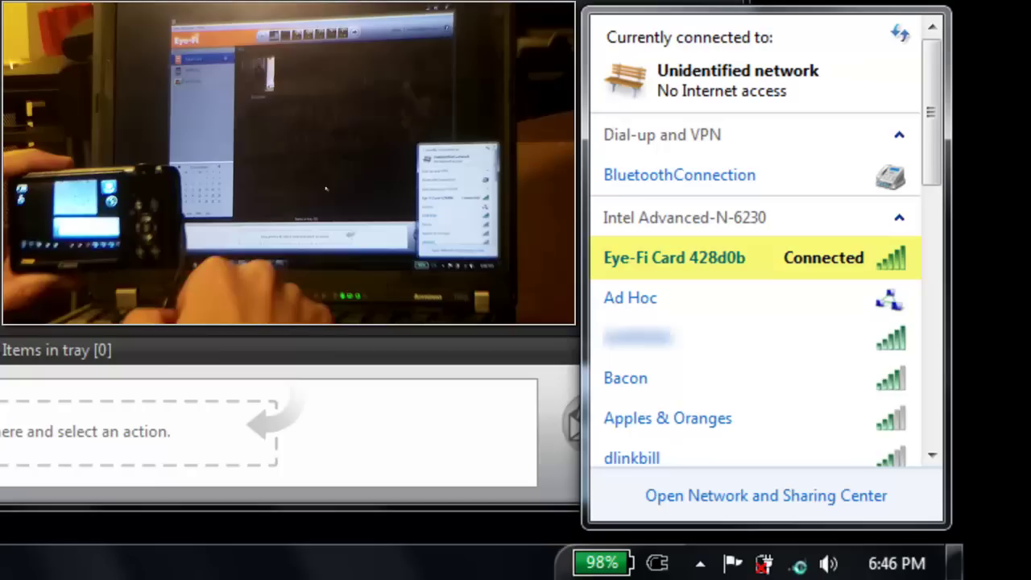
Step: View the running clock in the Windows Date and Time settings, check the hidden notification icons, and close the settings
left_click(888, 562)
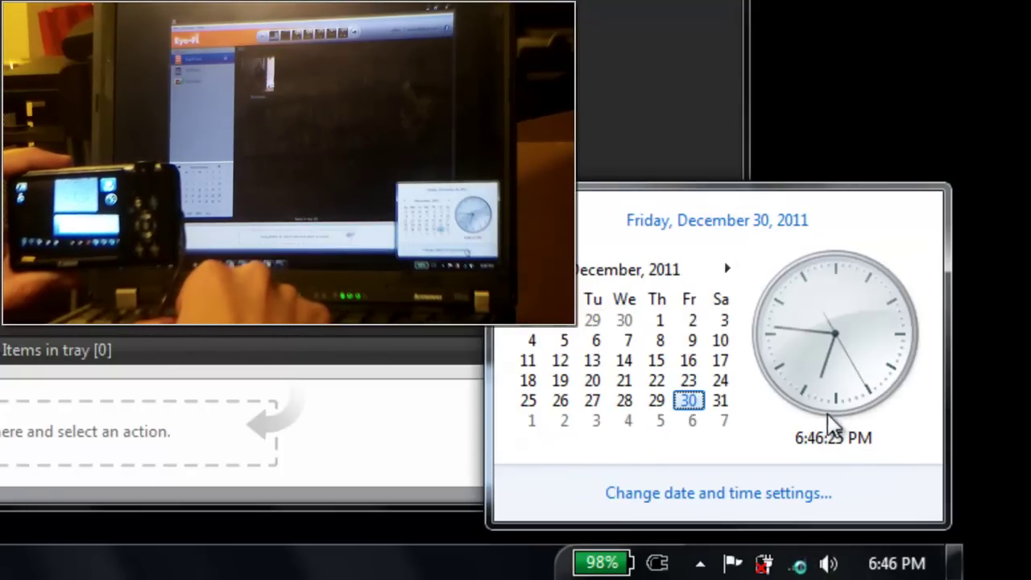
left_click(808, 498)
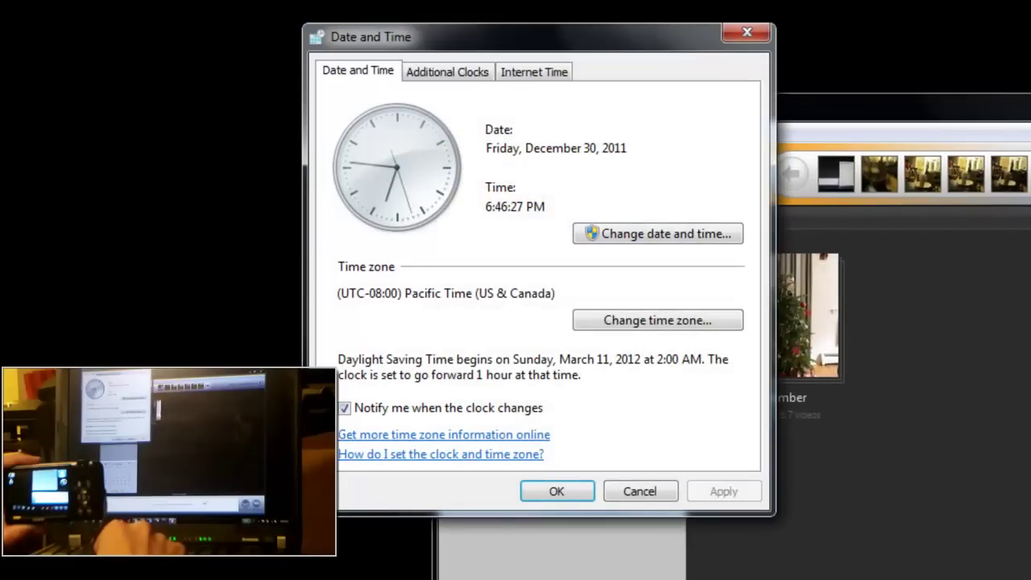
left_click_drag(559, 35, 526, 38)
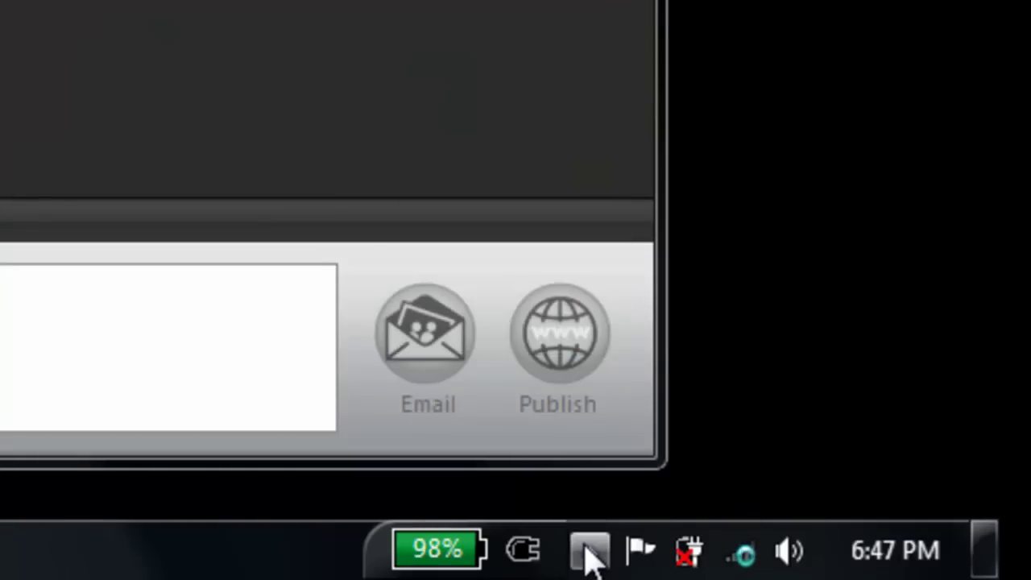
left_click(589, 550)
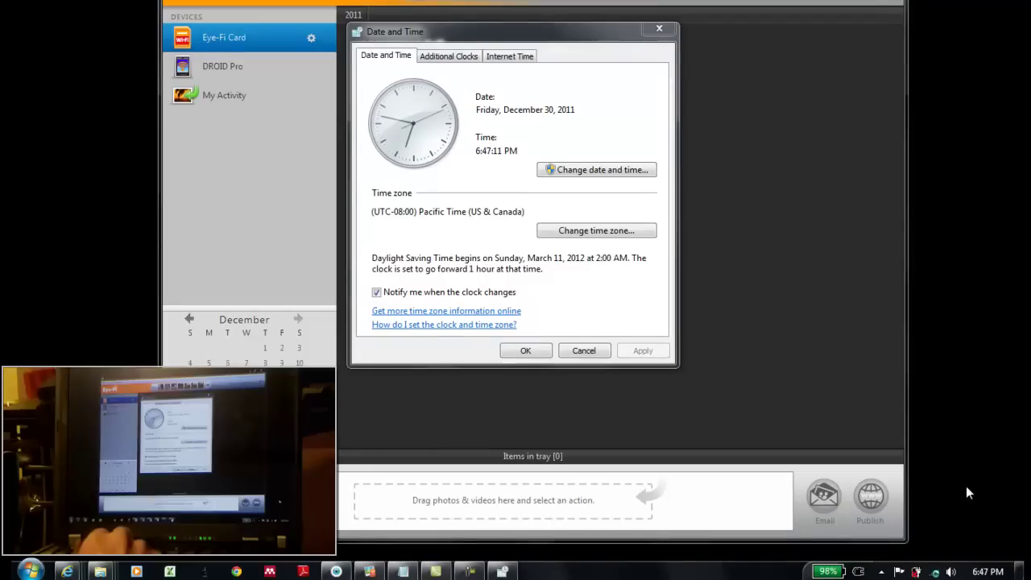
left_click(659, 30)
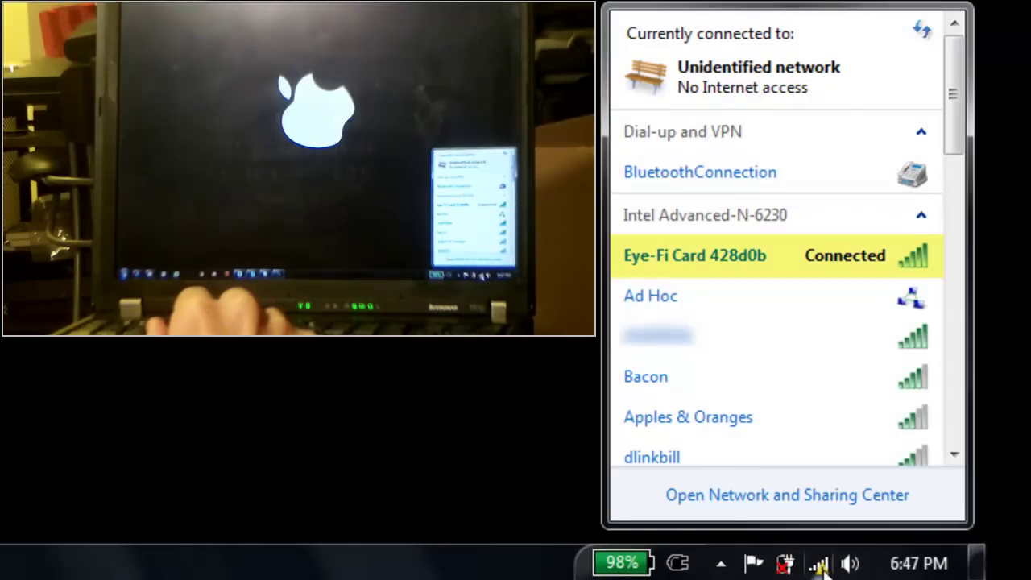
Step: Refresh the wireless network list and connect Windows to the network listed directly below Ad Hoc
left_click(925, 37)
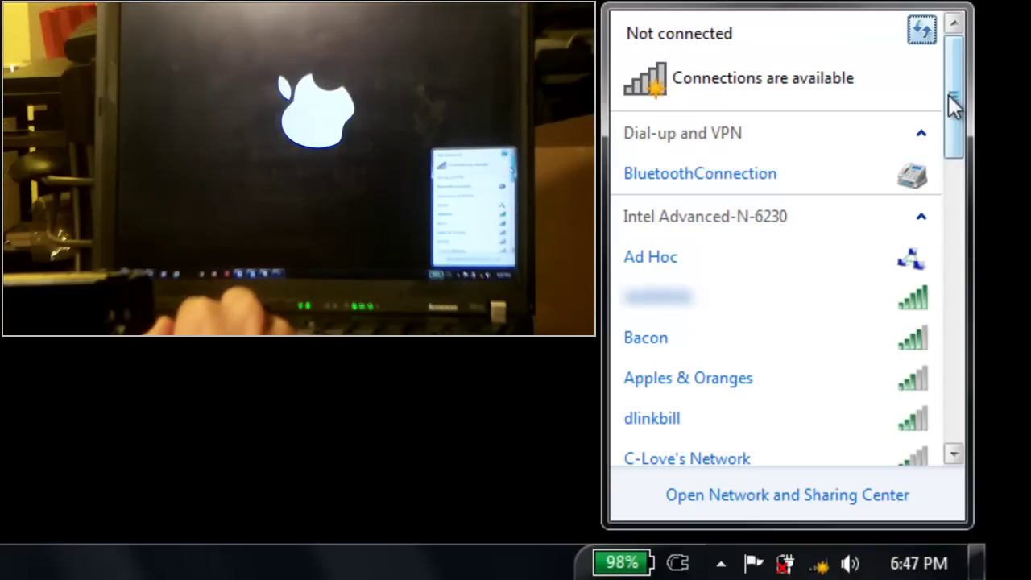
left_click(807, 304)
left_click(857, 336)
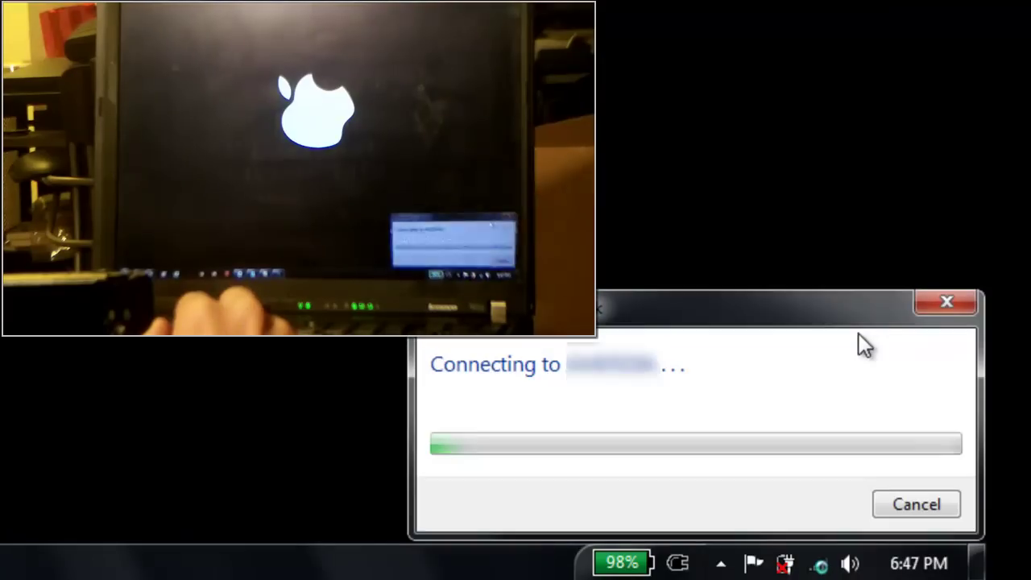